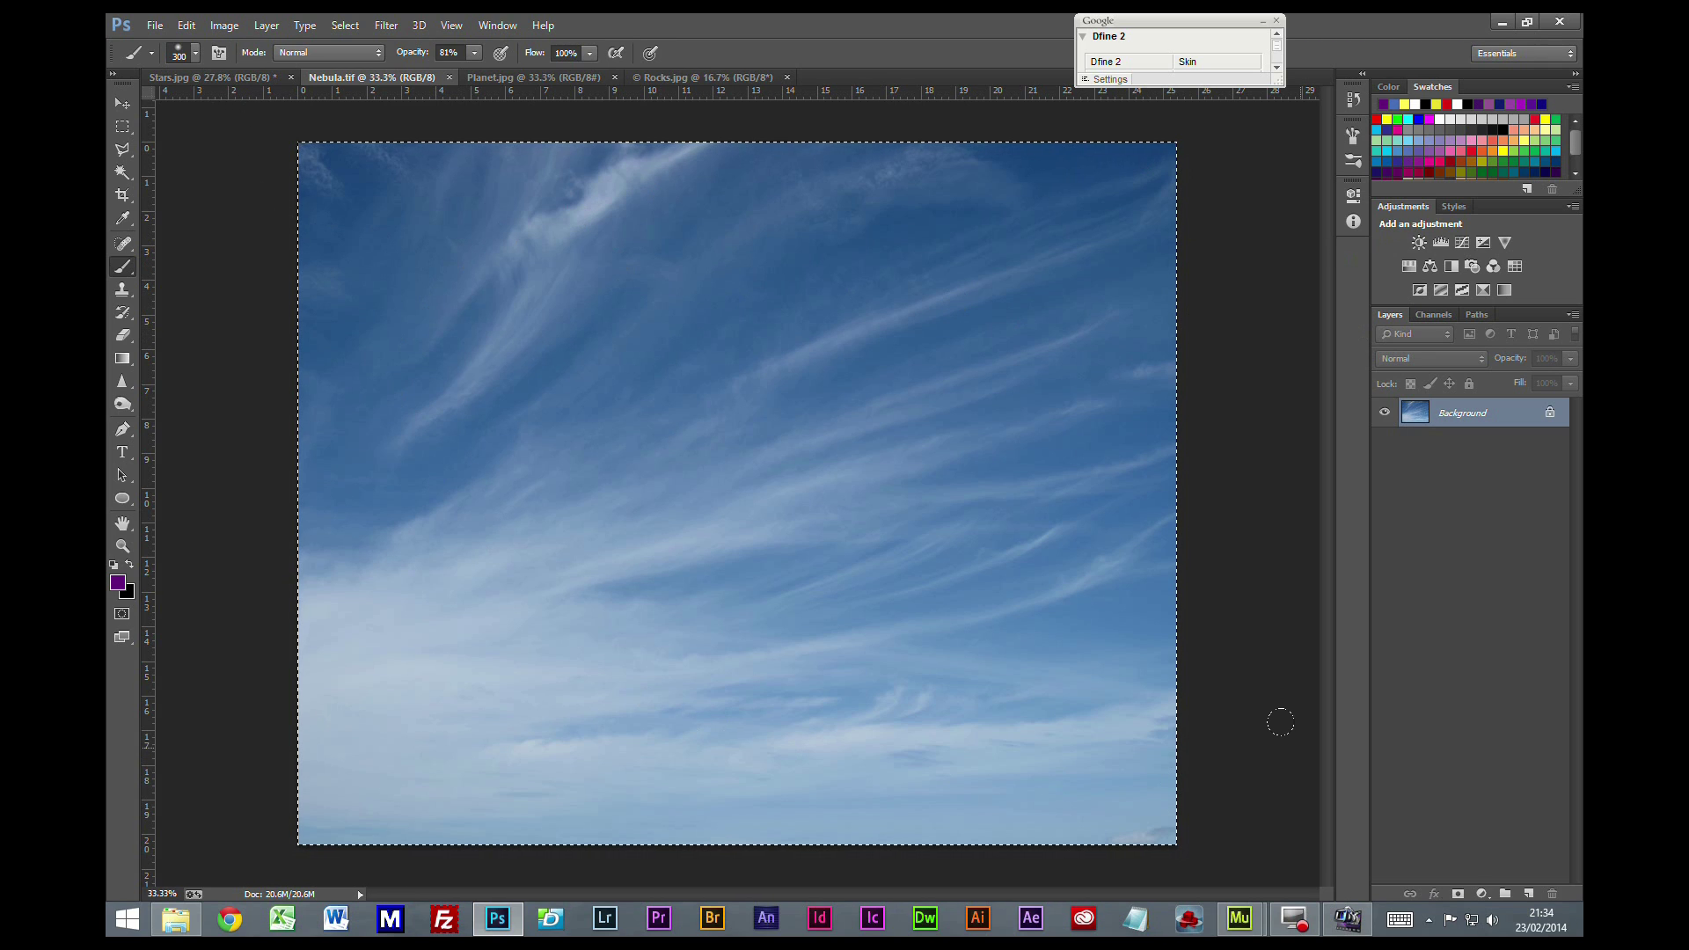
Paste the sky photo into Stars.jpg, then rotate, shift and enlarge it to cover the canvas
{"action": "left_click", "coordinate": [230, 81]}
{"action": "key", "text": "ctrl+v"}
{"action": "key", "text": "ctrl+t"}
{"action": "left_click_drag", "start_coordinate": [1117, 190], "coordinate": [351, 880]}
{"action": "left_click_drag", "start_coordinate": [950, 335], "coordinate": [1106, 339]}
{"action": "left_click_drag", "start_coordinate": [489, 265], "coordinate": [267, 173]}
{"action": "left_click_drag", "start_coordinate": [831, 807], "coordinate": [840, 872]}
{"action": "left_click_drag", "start_coordinate": [310, 555], "coordinate": [217, 587]}
Set the sky layer, Layer 1, to the Screen blend mode
{"action": "key", "text": "b"}
{"action": "left_click", "coordinate": [1467, 361]}
{"action": "left_click", "coordinate": [1410, 519]}
Desaturate the sky layer to greyscale with Image > Adjustments > Desaturate
{"action": "left_click", "coordinate": [224, 25]}
{"action": "mouse_move", "coordinate": [249, 73]}
{"action": "left_click", "coordinate": [500, 428]}
Add a Levels adjustment layer and drag the black point right to darken the image
{"action": "left_click", "coordinate": [1441, 243]}
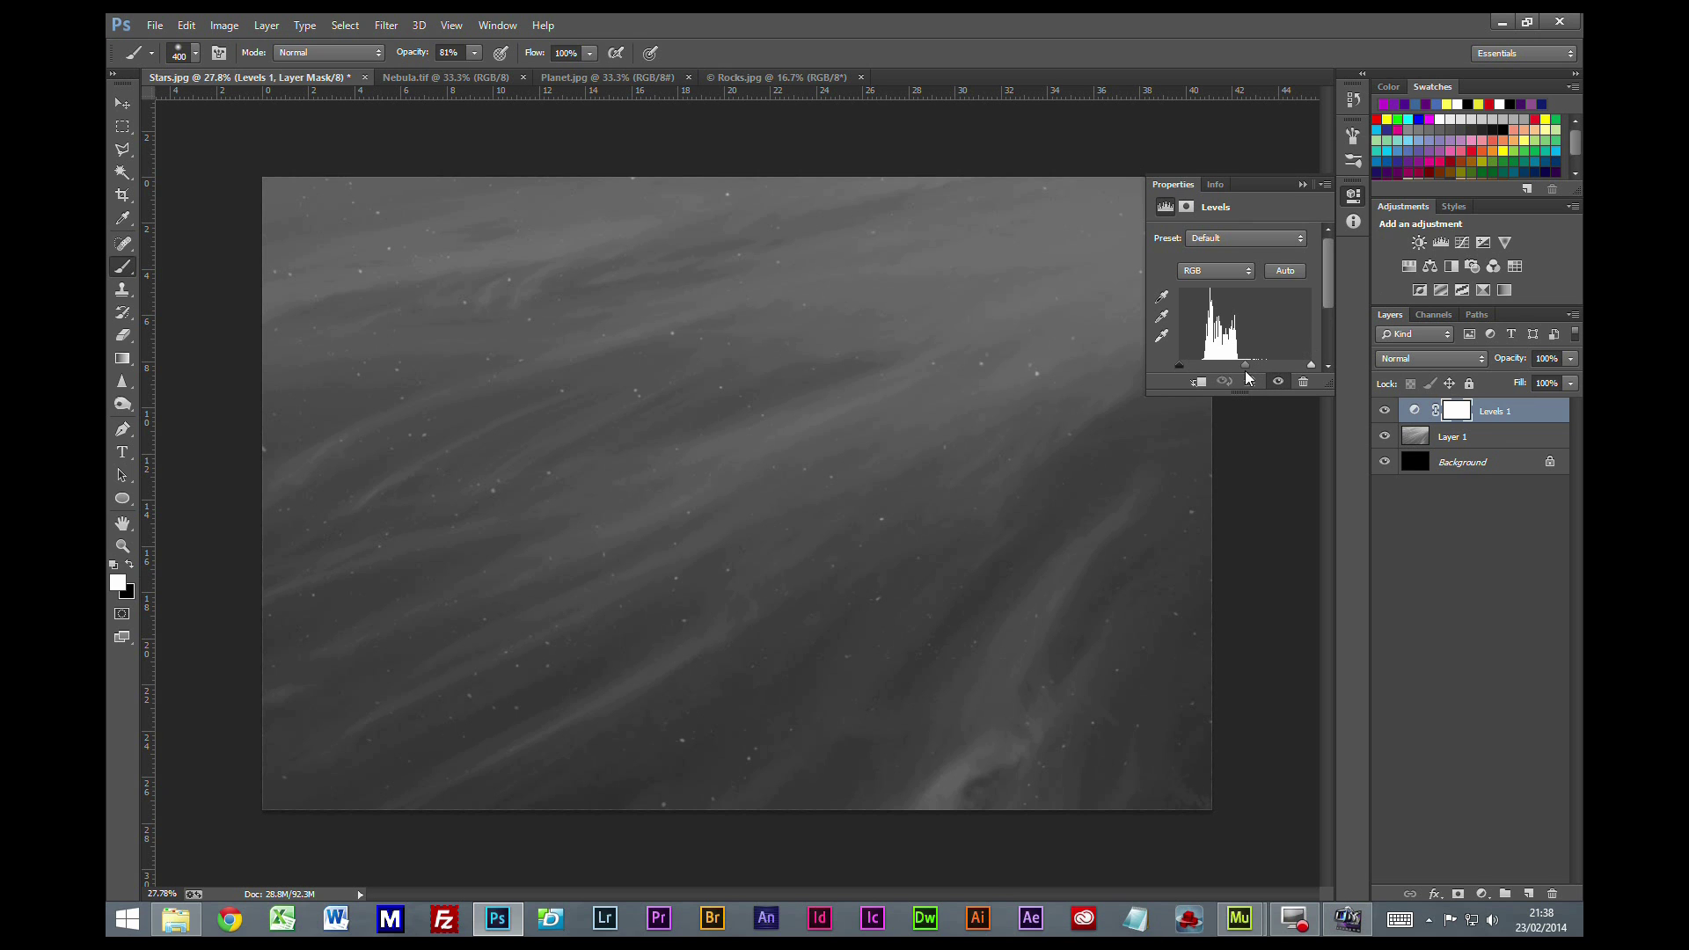
{"action": "left_click_drag", "start_coordinate": [1179, 365], "coordinate": [1264, 366]}
{"action": "left_click", "coordinate": [1302, 184]}
Add a new Layer 2 set to Color Dodge blending
{"action": "left_click", "coordinate": [1529, 894]}
{"action": "left_click", "coordinate": [1382, 104]}
{"action": "left_click", "coordinate": [1395, 361]}
{"action": "left_click", "coordinate": [1407, 532]}
Pick a light magenta and paint it across the top-right and middle of the canvas
{"action": "left_click", "coordinate": [118, 583]}
{"action": "left_click", "coordinate": [737, 617]}
{"action": "left_click", "coordinate": [1036, 557]}
{"action": "mouse_move", "coordinate": [1137, 142]}
{"action": "left_mouse_down"}
{"action": "mouse_move", "coordinate": [950, 196]}
{"action": "mouse_move", "coordinate": [1082, 189]}
{"action": "mouse_move", "coordinate": [1169, 370]}
{"action": "mouse_move", "coordinate": [1159, 276]}
{"action": "mouse_move", "coordinate": [914, 291]}
{"action": "mouse_move", "coordinate": [1091, 409]}
{"action": "mouse_move", "coordinate": [1052, 501]}
{"action": "mouse_move", "coordinate": [1064, 567]}
{"action": "left_mouse_up"}
{"action": "left_click_drag", "start_coordinate": [870, 409], "coordinate": [765, 466]}
{"action": "left_click_drag", "start_coordinate": [647, 561], "coordinate": [594, 602]}
{"action": "left_click", "coordinate": [533, 478]}
{"action": "left_click", "coordinate": [317, 603]}
{"action": "left_click", "coordinate": [599, 314]}
Switch to a deeper purple and paint it over the right, upper-left and lower-left areas
{"action": "left_click", "coordinate": [119, 582]}
{"action": "left_click", "coordinate": [883, 620]}
{"action": "left_click", "coordinate": [818, 636]}
{"action": "left_click", "coordinate": [805, 662]}
{"action": "left_click", "coordinate": [1033, 557]}
{"action": "key", "text": "b"}
{"action": "left_click", "coordinate": [1163, 384]}
{"action": "mouse_move", "coordinate": [960, 428]}
{"action": "left_mouse_down"}
{"action": "mouse_move", "coordinate": [606, 189]}
{"action": "mouse_move", "coordinate": [365, 340]}
{"action": "left_mouse_up"}
{"action": "mouse_move", "coordinate": [414, 557]}
{"action": "left_mouse_down"}
{"action": "mouse_move", "coordinate": [501, 557]}
{"action": "mouse_move", "coordinate": [515, 594]}
{"action": "mouse_move", "coordinate": [625, 617]}
{"action": "mouse_move", "coordinate": [725, 596]}
{"action": "left_mouse_up"}
{"action": "left_click_drag", "start_coordinate": [668, 466], "coordinate": [614, 428]}
{"action": "mouse_move", "coordinate": [652, 368]}
{"action": "left_mouse_down"}
{"action": "mouse_move", "coordinate": [642, 528]}
{"action": "mouse_move", "coordinate": [583, 560]}
{"action": "left_mouse_up"}
Pick a lighter blue-purple and paint streaks along the top edge, left, middle and lower right
{"action": "left_click", "coordinate": [117, 582]}
{"action": "left_click", "coordinate": [881, 640]}
{"action": "left_click", "coordinate": [749, 660]}
{"action": "left_click", "coordinate": [1042, 557]}
{"action": "mouse_move", "coordinate": [345, 361]}
{"action": "left_mouse_down"}
{"action": "mouse_move", "coordinate": [351, 277]}
{"action": "mouse_move", "coordinate": [246, 248]}
{"action": "mouse_move", "coordinate": [433, 169]}
{"action": "mouse_move", "coordinate": [578, 132]}
{"action": "mouse_move", "coordinate": [654, 136]}
{"action": "mouse_move", "coordinate": [604, 221]}
{"action": "left_mouse_up"}
{"action": "mouse_move", "coordinate": [305, 361]}
{"action": "left_mouse_down"}
{"action": "mouse_move", "coordinate": [321, 454]}
{"action": "mouse_move", "coordinate": [574, 340]}
{"action": "left_mouse_up"}
{"action": "left_click", "coordinate": [679, 287]}
{"action": "mouse_move", "coordinate": [758, 388]}
{"action": "left_mouse_down"}
{"action": "mouse_move", "coordinate": [403, 558]}
{"action": "mouse_move", "coordinate": [297, 650]}
{"action": "left_mouse_up"}
{"action": "left_click", "coordinate": [538, 681]}
{"action": "left_click", "coordinate": [955, 515]}
{"action": "left_click_drag", "start_coordinate": [1044, 607], "coordinate": [893, 829]}
{"action": "left_click", "coordinate": [1195, 540]}
{"action": "left_click_drag", "start_coordinate": [998, 387], "coordinate": [809, 255]}
Raise the brush opacity to 41% and dab soft colour onto the upper-right nebula
{"action": "left_click", "coordinate": [472, 53]}
{"action": "left_click", "coordinate": [885, 250]}
{"action": "left_click", "coordinate": [472, 52]}
{"action": "left_click_drag", "start_coordinate": [464, 76], "coordinate": [479, 76]}
{"action": "left_click", "coordinate": [973, 253]}
{"action": "left_click", "coordinate": [927, 217]}
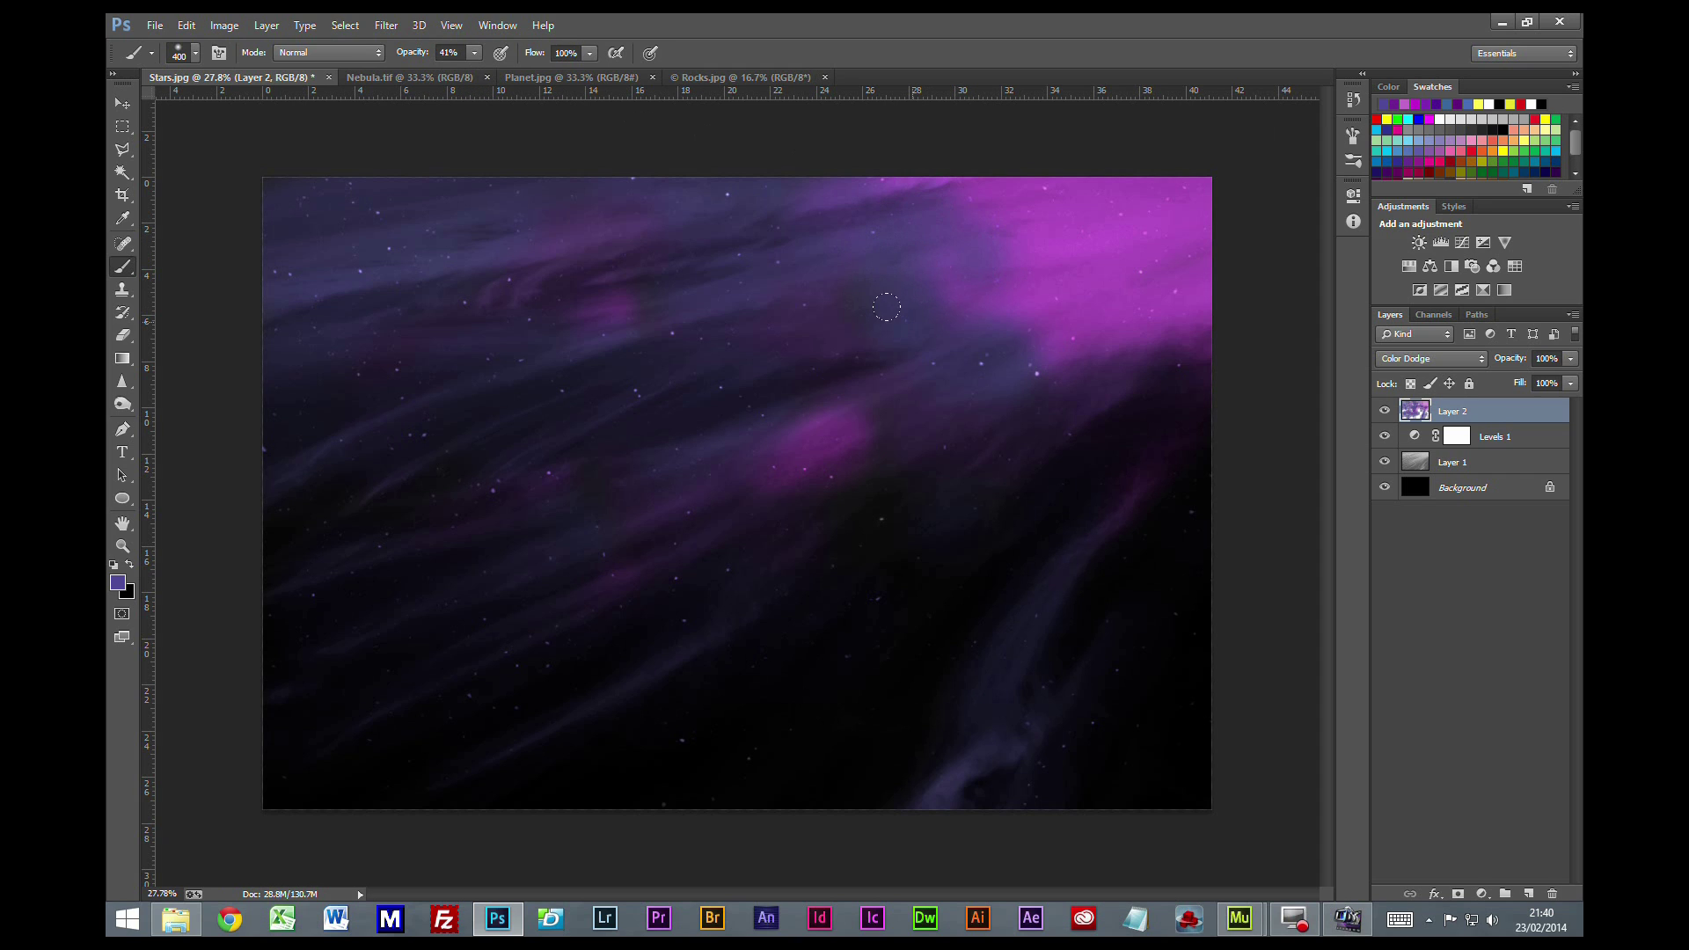
{"action": "left_click", "coordinate": [815, 610]}
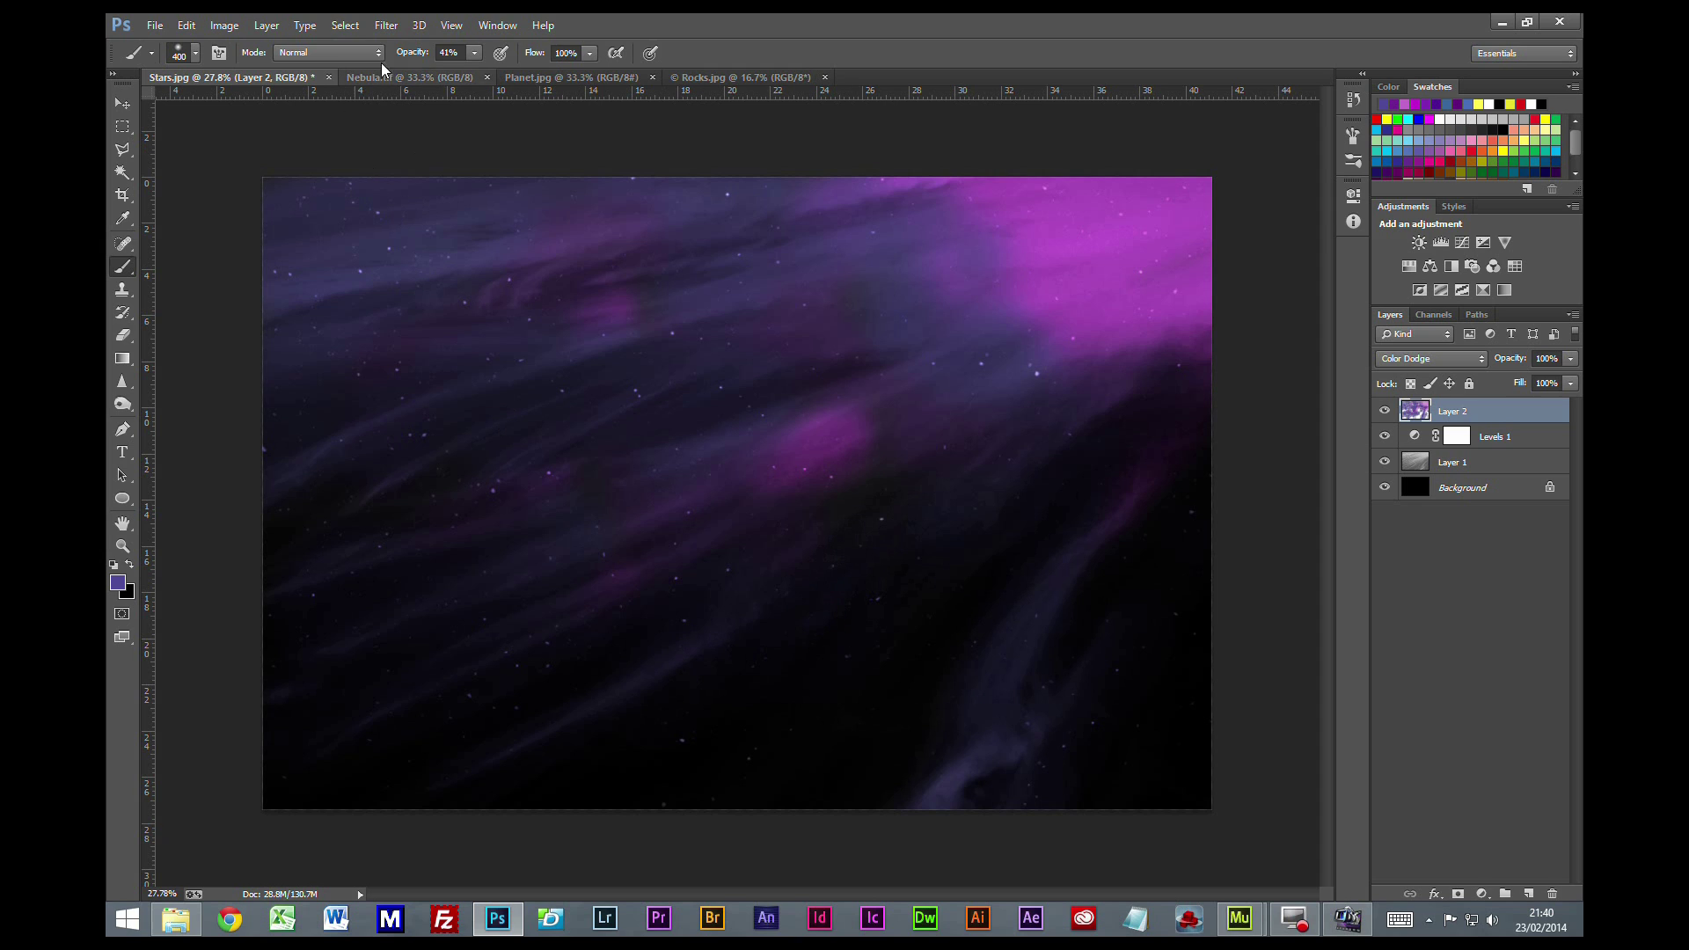
Lower the brush opacity to 7% and add faint dabs of colour across the nebula
{"action": "left_click", "coordinate": [473, 53]}
{"action": "left_click_drag", "start_coordinate": [473, 69], "coordinate": [443, 71]}
{"action": "left_click", "coordinate": [1177, 146]}
{"action": "left_click", "coordinate": [1174, 345]}
{"action": "left_click", "coordinate": [829, 432]}
{"action": "left_click", "coordinate": [617, 264]}
{"action": "left_click", "coordinate": [1128, 498]}
{"action": "left_click", "coordinate": [1057, 596]}
Select the Background, Layer 1 and Layer 2 in turn in the Layers panel, then deselect
{"action": "left_click", "coordinate": [1532, 626]}
{"action": "left_click", "coordinate": [1478, 493]}
{"action": "left_click", "coordinate": [1455, 470]}
{"action": "left_click", "coordinate": [1474, 415]}
{"action": "left_click", "coordinate": [1495, 536]}
Close Nebula.tif and draw a circular elliptical selection on the Planet.jpg rock texture
{"action": "left_click", "coordinate": [404, 76]}
{"action": "left_click", "coordinate": [450, 78]}
{"action": "left_click", "coordinate": [366, 77]}
{"action": "left_click", "coordinate": [122, 126]}
{"action": "left_click", "coordinate": [168, 144]}
{"action": "left_click", "coordinate": [323, 177]}
{"action": "left_click_drag", "start_coordinate": [472, 187], "coordinate": [1019, 723]}
Apply Filter > Distort > Spherize to the circle, then repeat it a second time
{"action": "left_click", "coordinate": [213, 24]}
{"action": "mouse_move", "coordinate": [385, 25]}
{"action": "mouse_move", "coordinate": [413, 239]}
{"action": "left_click", "coordinate": [329, 316]}
{"action": "left_click", "coordinate": [1405, 174]}
{"action": "left_click", "coordinate": [388, 27]}
{"action": "left_click", "coordinate": [409, 46]}
Paste the spherized planet into Stars.jpg, shrink it to about 37% and move it up-left
{"action": "left_click", "coordinate": [303, 77]}
{"action": "key", "text": "ctrl+v"}
{"action": "key", "text": "ctrl+t"}
{"action": "left_click_drag", "start_coordinate": [963, 268], "coordinate": [679, 534]}
{"action": "left_click_drag", "start_coordinate": [615, 621], "coordinate": [427, 549]}
{"action": "left_click_drag", "start_coordinate": [499, 479], "coordinate": [493, 487]}
{"action": "key", "text": "m"}
Give Layer 3 an Inner Glow with size 120 px, choke 10% and opacity about 55%
{"action": "left_click", "coordinate": [1549, 411]}
{"action": "left_click", "coordinate": [1550, 411]}
{"action": "left_click", "coordinate": [811, 314]}
{"action": "left_click", "coordinate": [871, 314]}
{"action": "left_click_drag", "start_coordinate": [1031, 374], "coordinate": [1072, 377]}
{"action": "left_click", "coordinate": [1027, 353]}
{"action": "left_click_drag", "start_coordinate": [1025, 353], "coordinate": [1036, 353]}
{"action": "left_click_drag", "start_coordinate": [1093, 223], "coordinate": [1053, 226]}
Add a 51 px Outer Glow at about 33% opacity to the planet and confirm the style
{"action": "left_click", "coordinate": [840, 410]}
{"action": "left_click_drag", "start_coordinate": [1033, 355], "coordinate": [1070, 371]}
{"action": "left_click_drag", "start_coordinate": [1096, 223], "coordinate": [1044, 216]}
{"action": "left_click", "coordinate": [1286, 175]}
Load Layer 3's planet outline as a selection and fill it with black on a new Layer 4
{"action": "left_click", "coordinate": [1411, 410], "text": "ctrl"}
{"action": "key", "text": "v"}
{"action": "left_click", "coordinate": [1528, 895]}
{"action": "key", "text": "i"}
{"action": "key", "text": "shift+F5"}
{"action": "key", "text": "Return"}
Blur the black circle on Layer 4 with a Gaussian Blur of radius 72.1
{"action": "left_click", "coordinate": [388, 26]}
{"action": "mouse_move", "coordinate": [493, 219]}
{"action": "left_click", "coordinate": [314, 344]}
{"action": "left_click_drag", "start_coordinate": [862, 704], "coordinate": [955, 702]}
{"action": "left_click", "coordinate": [946, 702]}
{"action": "left_click", "coordinate": [1070, 467]}
Deselect, shift the Layer 4 shadow disc lower over the gold planet, and reduce its opacity
{"action": "key", "text": "ctrl+d"}
{"action": "left_click_drag", "start_coordinate": [392, 567], "coordinate": [387, 576]}
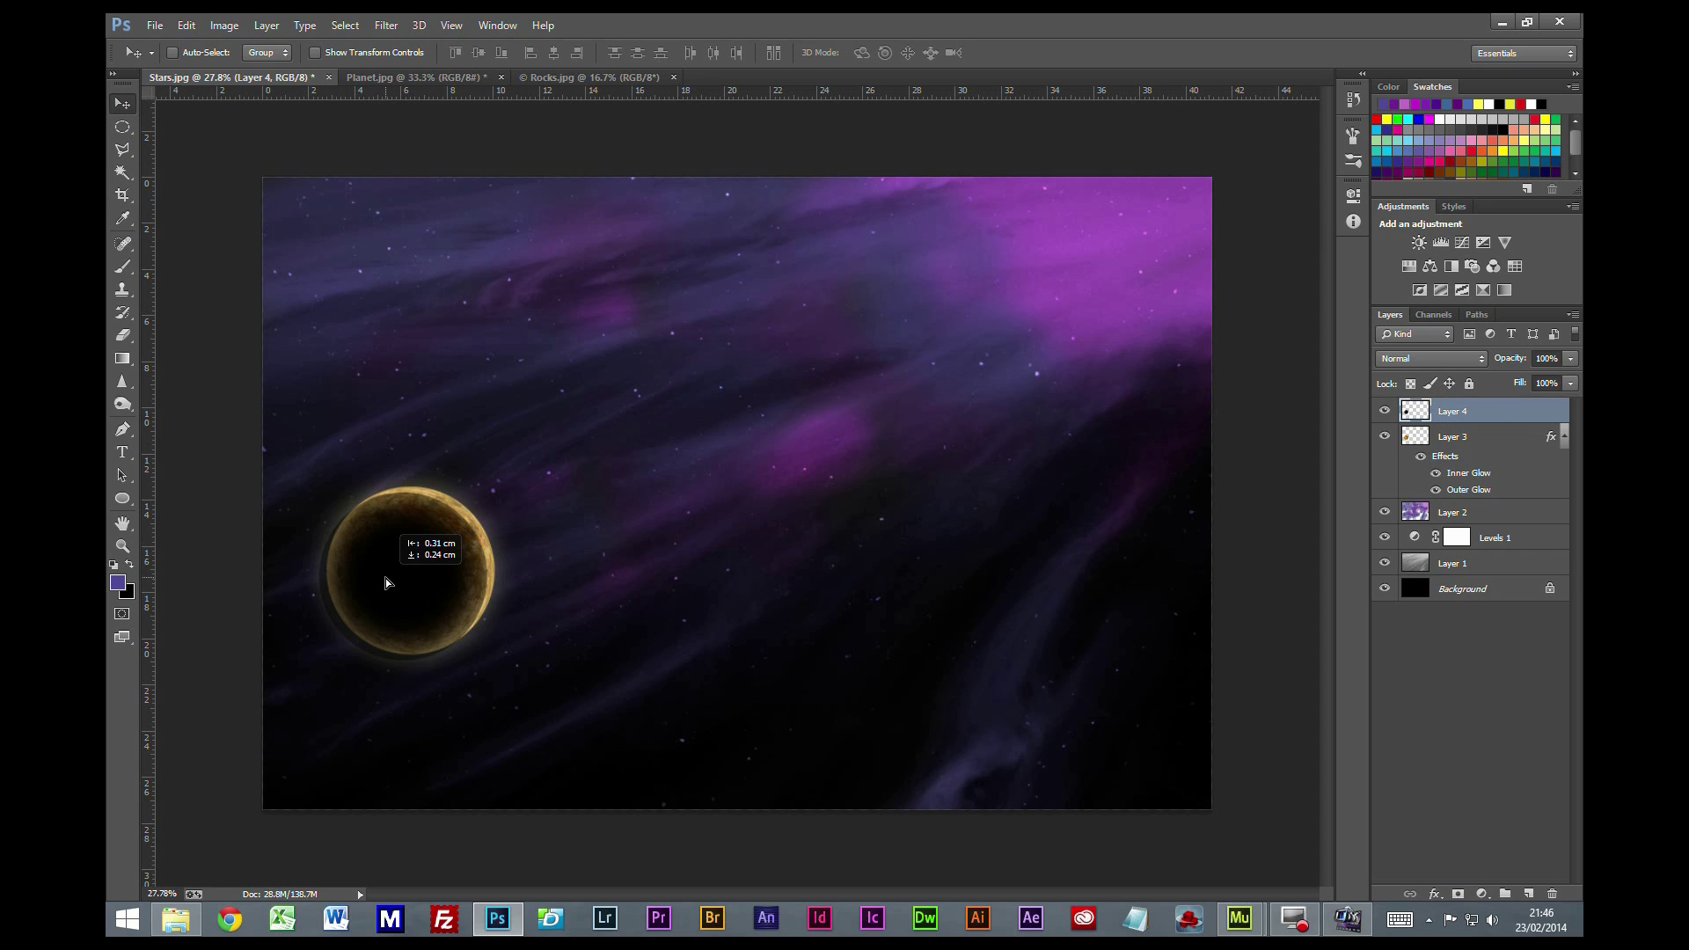
{"action": "left_click_drag", "start_coordinate": [388, 582], "coordinate": [386, 590]}
{"action": "left_click", "coordinate": [1570, 358]}
Reselect Layer 4 and zoom to 54.1%, centring the view on the gold planet
{"action": "left_click", "coordinate": [1433, 722]}
{"action": "left_click", "coordinate": [1453, 727]}
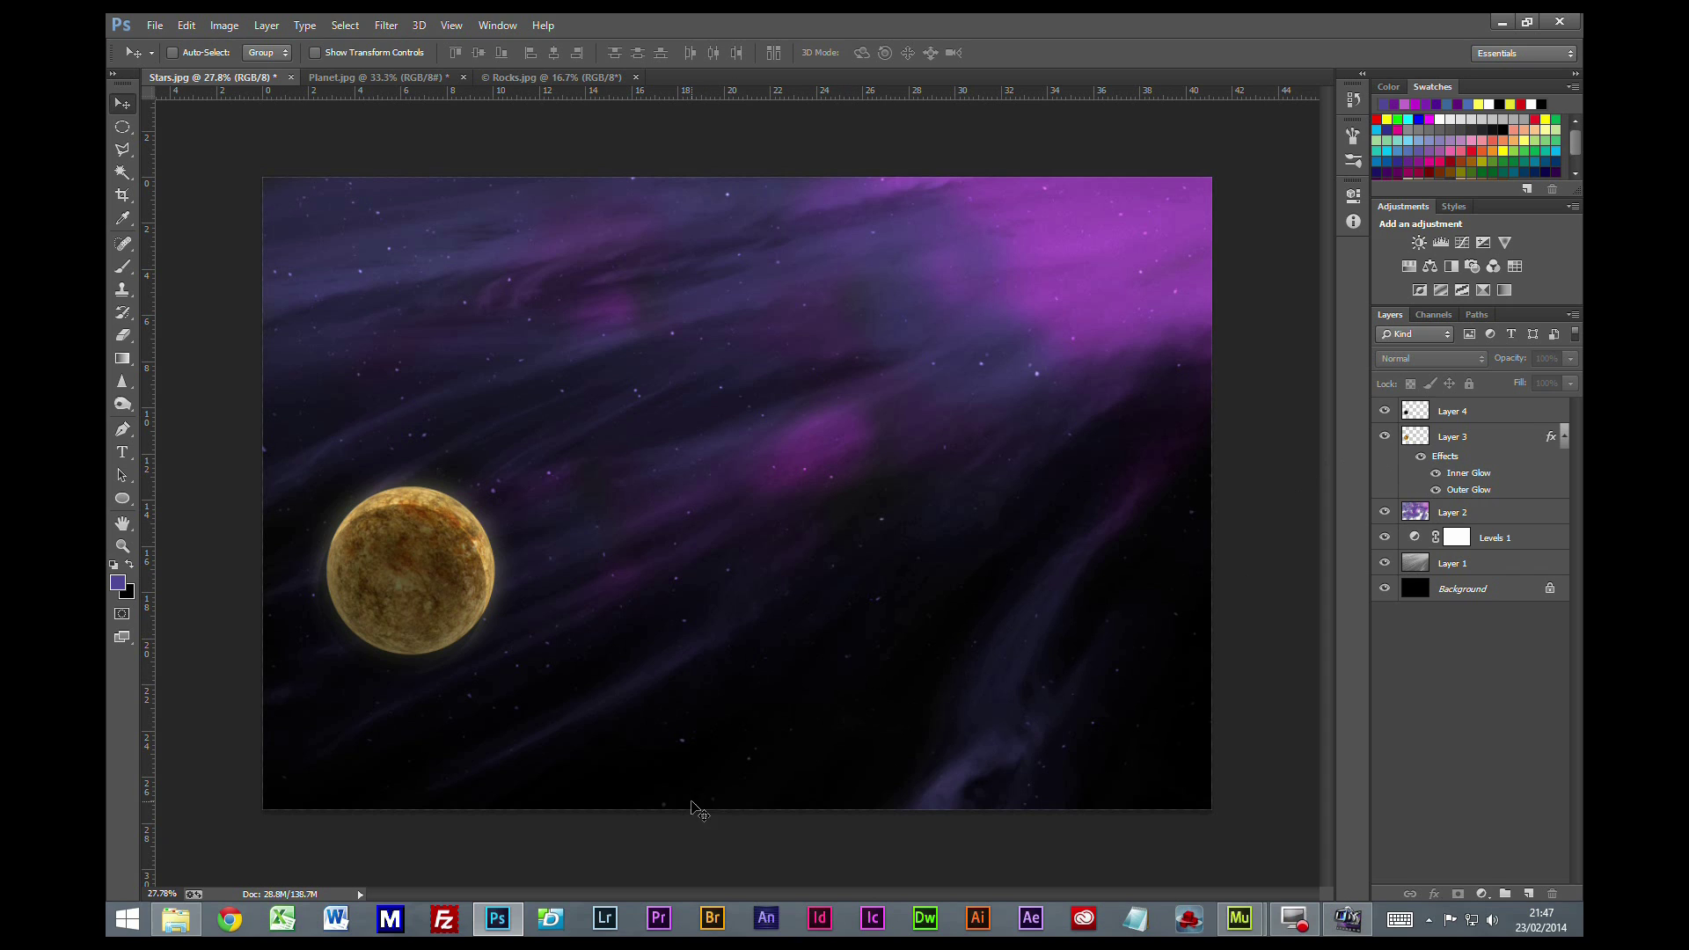
{"action": "left_click", "coordinate": [1477, 423]}
{"action": "scroll", "coordinate": [337, 651], "scroll_direction": "up", "scroll_amount": 5}
{"action": "left_click_drag", "start_coordinate": [406, 631], "coordinate": [565, 550]}
Blur the Layer 4 shadow with a Gaussian Blur of 19.6 pixels radius
{"action": "left_click", "coordinate": [384, 26]}
{"action": "mouse_move", "coordinate": [410, 221]}
{"action": "left_click", "coordinate": [299, 344]}
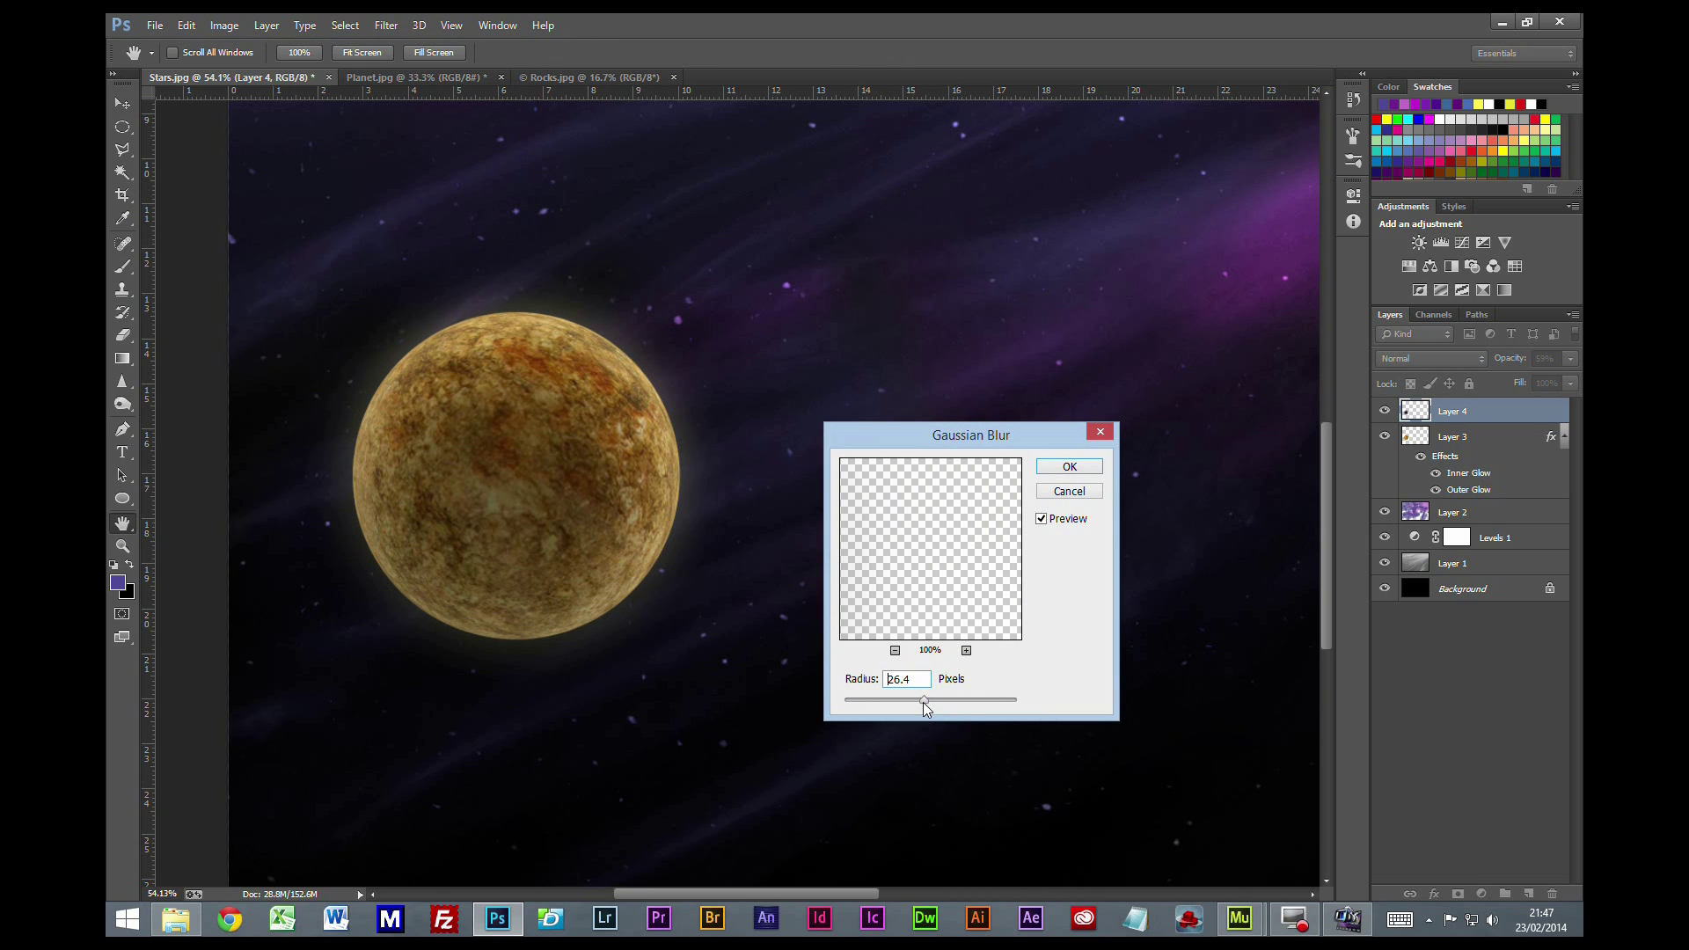
{"action": "left_click_drag", "start_coordinate": [916, 701], "coordinate": [915, 702]}
{"action": "left_click_drag", "start_coordinate": [920, 700], "coordinate": [920, 700]}
{"action": "left_click", "coordinate": [1051, 469]}
Add a layer mask to Layer 4 and set the brush opacity to 100%
{"action": "key", "text": "b"}
{"action": "left_click", "coordinate": [1456, 895]}
{"action": "left_click", "coordinate": [473, 53]}
{"action": "left_click_drag", "start_coordinate": [478, 76], "coordinate": [567, 76]}
{"action": "left_click", "coordinate": [1461, 414]}
Paint black on the mask along the planet's lower-left edge, then swap the colours
{"action": "mouse_move", "coordinate": [332, 548]}
{"action": "left_mouse_down"}
{"action": "mouse_move", "coordinate": [375, 616]}
{"action": "mouse_move", "coordinate": [481, 657]}
{"action": "mouse_move", "coordinate": [622, 627]}
{"action": "mouse_move", "coordinate": [665, 590]}
{"action": "mouse_move", "coordinate": [653, 617]}
{"action": "mouse_move", "coordinate": [308, 562]}
{"action": "left_mouse_up"}
{"action": "key", "text": "x"}
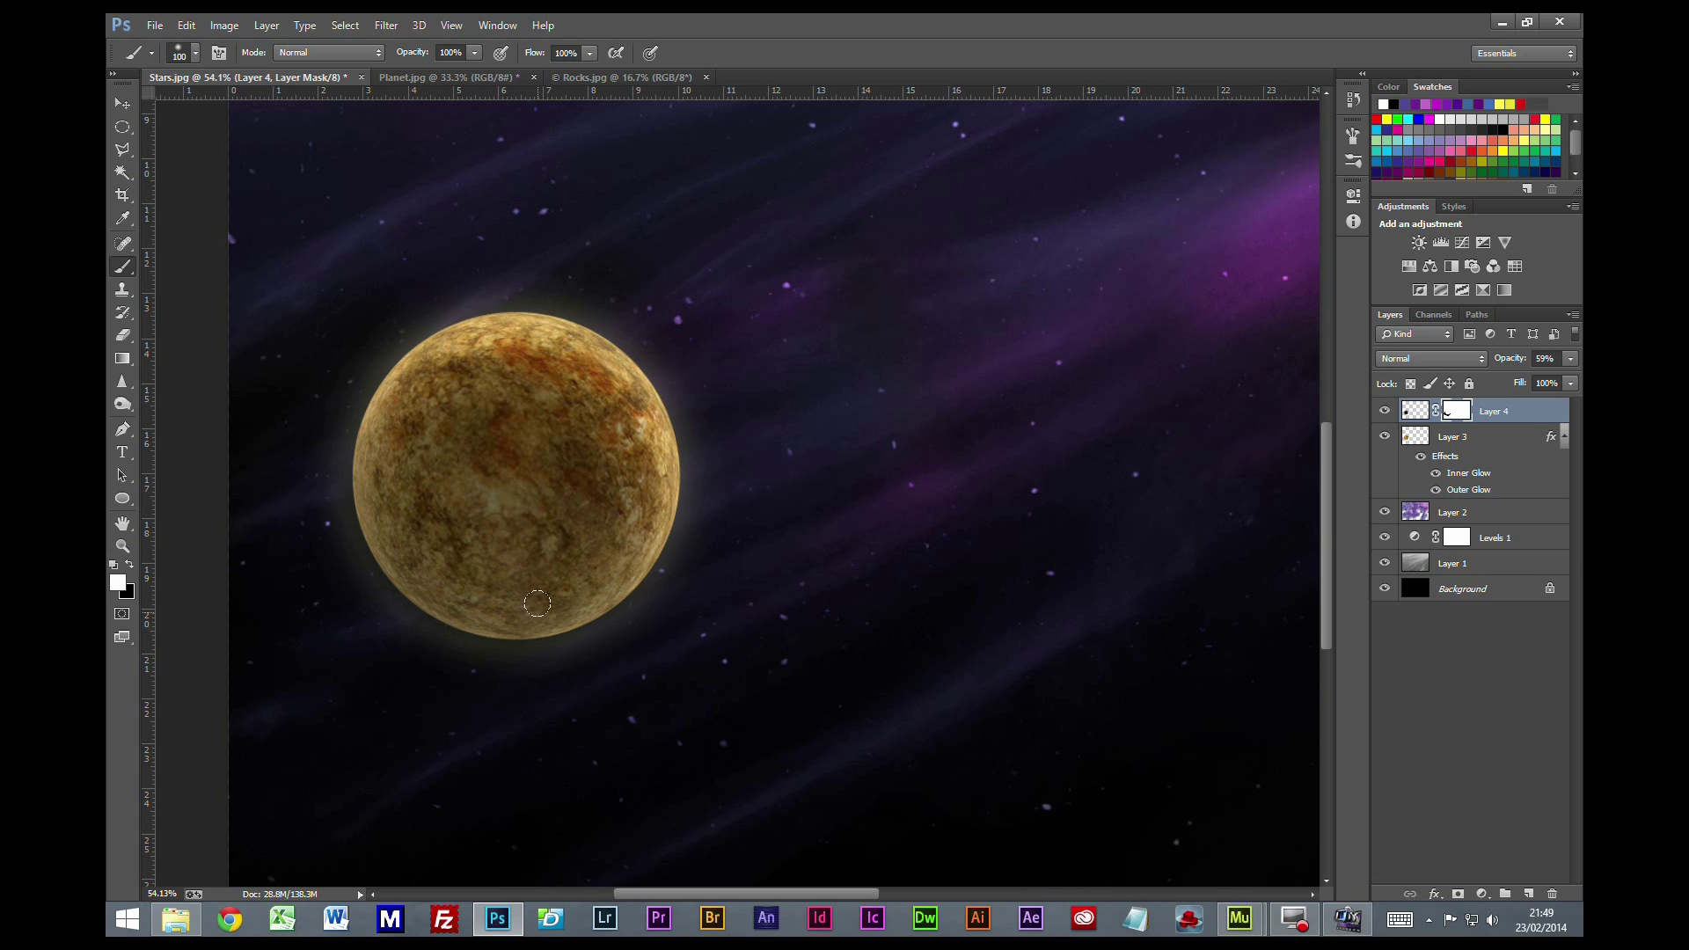
{"action": "left_click", "coordinate": [1467, 682]}
{"action": "scroll", "coordinate": [1096, 663], "scroll_direction": "down", "scroll_amount": 6}
{"action": "scroll", "coordinate": [1061, 680], "scroll_direction": "up", "scroll_amount": 1}
Quick-select the rocks in Rocks.jpg and paste them into Stars.jpg
{"action": "left_click", "coordinate": [582, 77]}
{"action": "left_click", "coordinate": [123, 173]}
{"action": "left_click", "coordinate": [180, 171]}
{"action": "mouse_move", "coordinate": [406, 741]}
{"action": "left_mouse_down"}
{"action": "mouse_move", "coordinate": [541, 707]}
{"action": "mouse_move", "coordinate": [677, 736]}
{"action": "mouse_move", "coordinate": [1044, 741]}
{"action": "mouse_move", "coordinate": [1112, 696]}
{"action": "mouse_move", "coordinate": [1116, 583]}
{"action": "mouse_move", "coordinate": [1016, 676]}
{"action": "mouse_move", "coordinate": [1088, 583]}
{"action": "mouse_move", "coordinate": [1104, 516]}
{"action": "mouse_move", "coordinate": [998, 519]}
{"action": "mouse_move", "coordinate": [1140, 485]}
{"action": "mouse_move", "coordinate": [1094, 520]}
{"action": "mouse_move", "coordinate": [953, 532]}
{"action": "mouse_move", "coordinate": [911, 588]}
{"action": "mouse_move", "coordinate": [937, 520]}
{"action": "mouse_move", "coordinate": [883, 594]}
{"action": "mouse_move", "coordinate": [922, 525]}
{"action": "mouse_move", "coordinate": [876, 629]}
{"action": "mouse_move", "coordinate": [795, 672]}
{"action": "mouse_move", "coordinate": [772, 714]}
{"action": "mouse_move", "coordinate": [668, 760]}
{"action": "left_mouse_up"}
{"action": "left_click", "coordinate": [215, 80]}
{"action": "key", "text": "ctrl+v"}
Scale the rocks to about 70%, widen them to about 78%, and move them to the bottom
{"action": "key", "text": "ctrl+t"}
{"action": "key", "text": "ctrl+minus"}
{"action": "left_click_drag", "start_coordinate": [1241, 349], "coordinate": [1034, 498]}
{"action": "left_click_drag", "start_coordinate": [804, 599], "coordinate": [758, 679]}
{"action": "mouse_move", "coordinate": [962, 618]}
{"action": "left_mouse_down"}
{"action": "mouse_move", "coordinate": [1022, 619]}
{"action": "mouse_move", "coordinate": [949, 613]}
{"action": "left_mouse_up"}
{"action": "key", "text": "Return"}
{"action": "key", "text": "w"}
Group Layer 4 and Layer 3 into a group named 'Planet'
{"action": "left_click", "coordinate": [1496, 438]}
{"action": "left_click", "coordinate": [1515, 506], "text": "shift"}
{"action": "left_click_drag", "start_coordinate": [1499, 440], "coordinate": [1504, 894]}
{"action": "double_click", "coordinate": [1451, 435]}
{"action": "type", "text": "Planet"}
{"action": "left_click", "coordinate": [1453, 461]}
Rename Layer 2 to 'Nebula colour' and Layer 1 to 'Nebula'
{"action": "double_click", "coordinate": [1453, 455]}
{"action": "type", "text": "Nebula"}
{"action": "key", "text": "Caps_Lock"}
{"action": "key", "text": "Caps_Lock"}
{"action": "type", "text": "c"}
{"action": "key", "text": "Caps_Lock"}
{"action": "key", "text": "Caps_Lock"}
{"action": "type", "text": "olou"}
{"action": "left_click", "coordinate": [1449, 513]}
{"action": "double_click", "coordinate": [1447, 513]}
{"action": "type", "text": "N"}
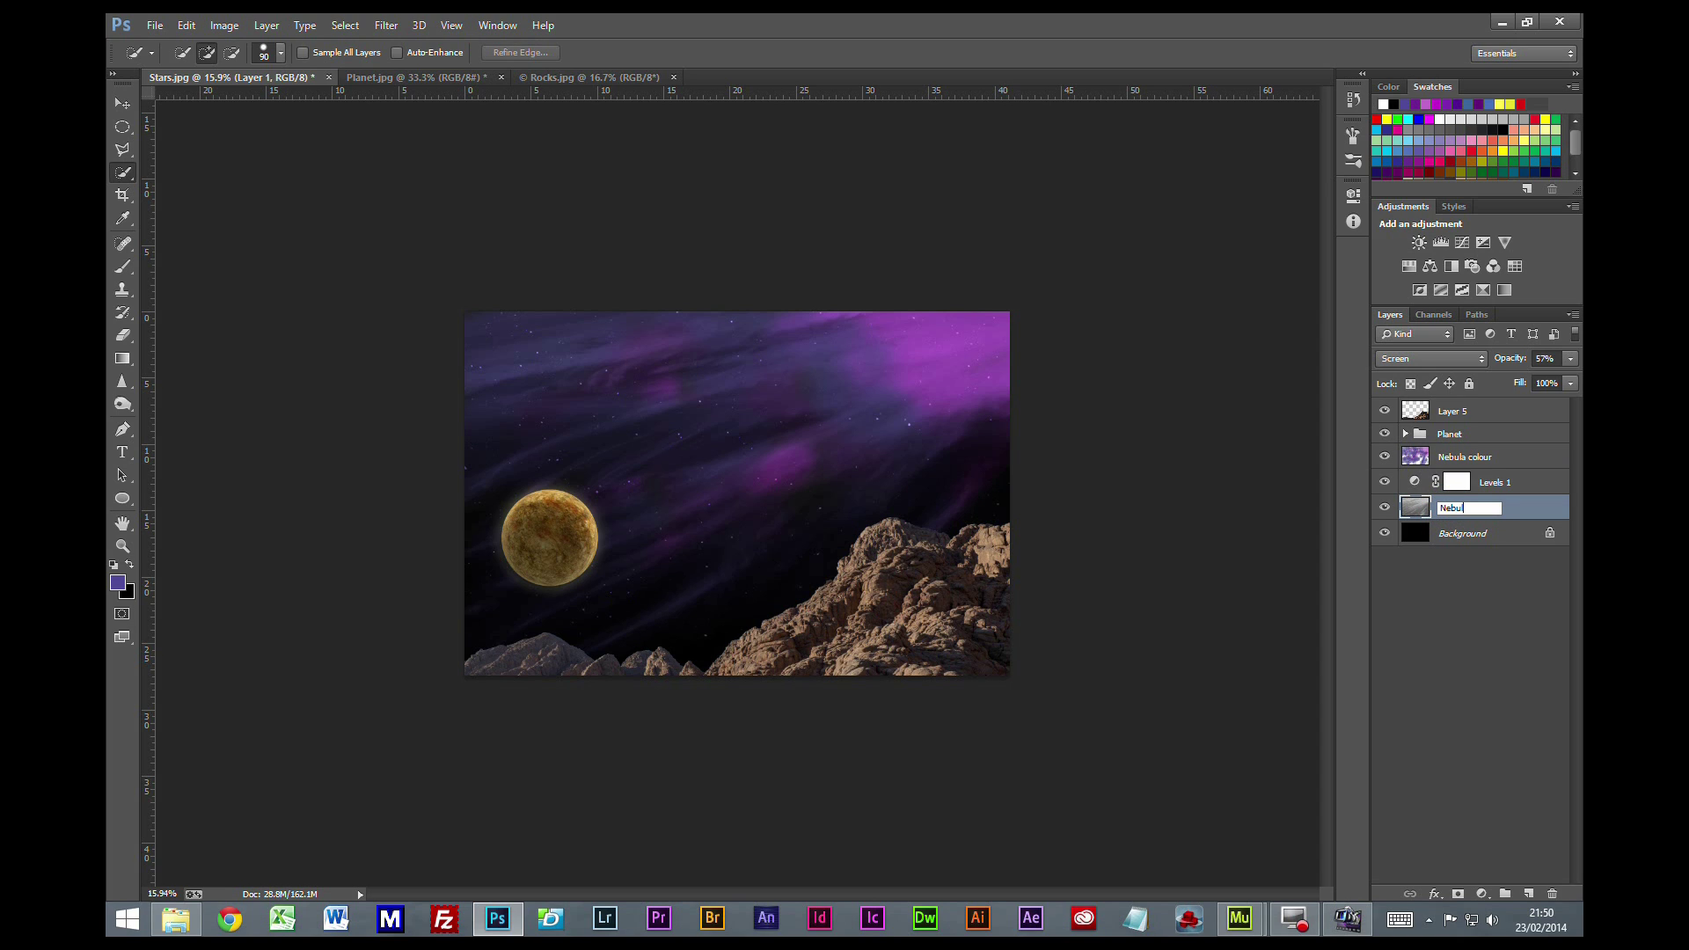
{"action": "left_click", "coordinate": [1448, 592]}
Group Nebula colour, Levels 1 and Nebula into a 'Gas Cloud' group
{"action": "left_click", "coordinate": [1513, 458]}
{"action": "left_click", "coordinate": [1480, 508]}
{"action": "left_click_drag", "start_coordinate": [1486, 462], "coordinate": [1505, 893]}
{"action": "double_click", "coordinate": [1454, 455]}
{"action": "type", "text": "Gas Cloud"}
{"action": "left_click", "coordinate": [1463, 521]}
Rename Layer 5 to 'Rocks'
{"action": "left_click", "coordinate": [1454, 419]}
{"action": "double_click", "coordinate": [1454, 421]}
{"action": "type", "text": "Roc"}
{"action": "left_click", "coordinate": [1493, 606]}
Apply Layer > Matting > Remove White Matte to the Rocks layer
{"action": "left_click", "coordinate": [1456, 415]}
{"action": "left_click", "coordinate": [154, 24]}
{"action": "mouse_move", "coordinate": [186, 25]}
{"action": "mouse_move", "coordinate": [249, 32]}
{"action": "mouse_move", "coordinate": [320, 642]}
{"action": "left_click", "coordinate": [204, 693]}
{"action": "left_click", "coordinate": [1498, 605]}
{"action": "scroll", "coordinate": [884, 576], "scroll_direction": "up", "scroll_amount": 2}
{"action": "left_click", "coordinate": [1455, 416]}
Clip new Levels and Hue/Saturation adjustments to Rocks, raising the Levels black point to darken them
{"action": "left_click", "coordinate": [1439, 242]}
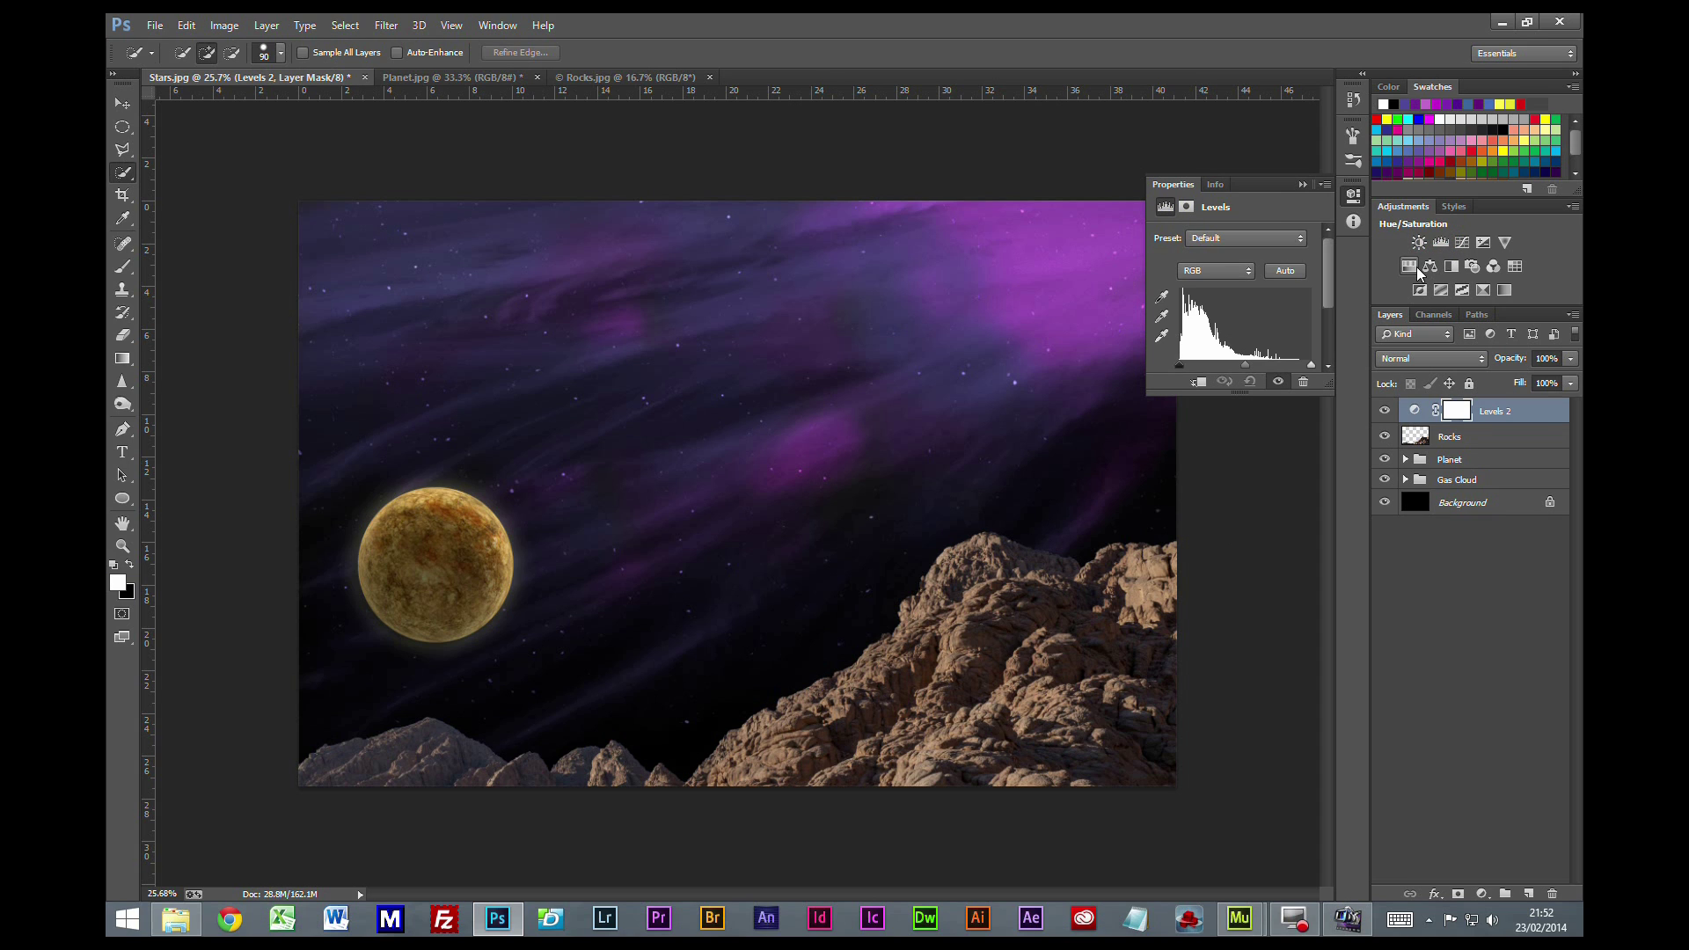
{"action": "left_click", "coordinate": [1410, 267]}
{"action": "left_click", "coordinate": [1509, 440]}
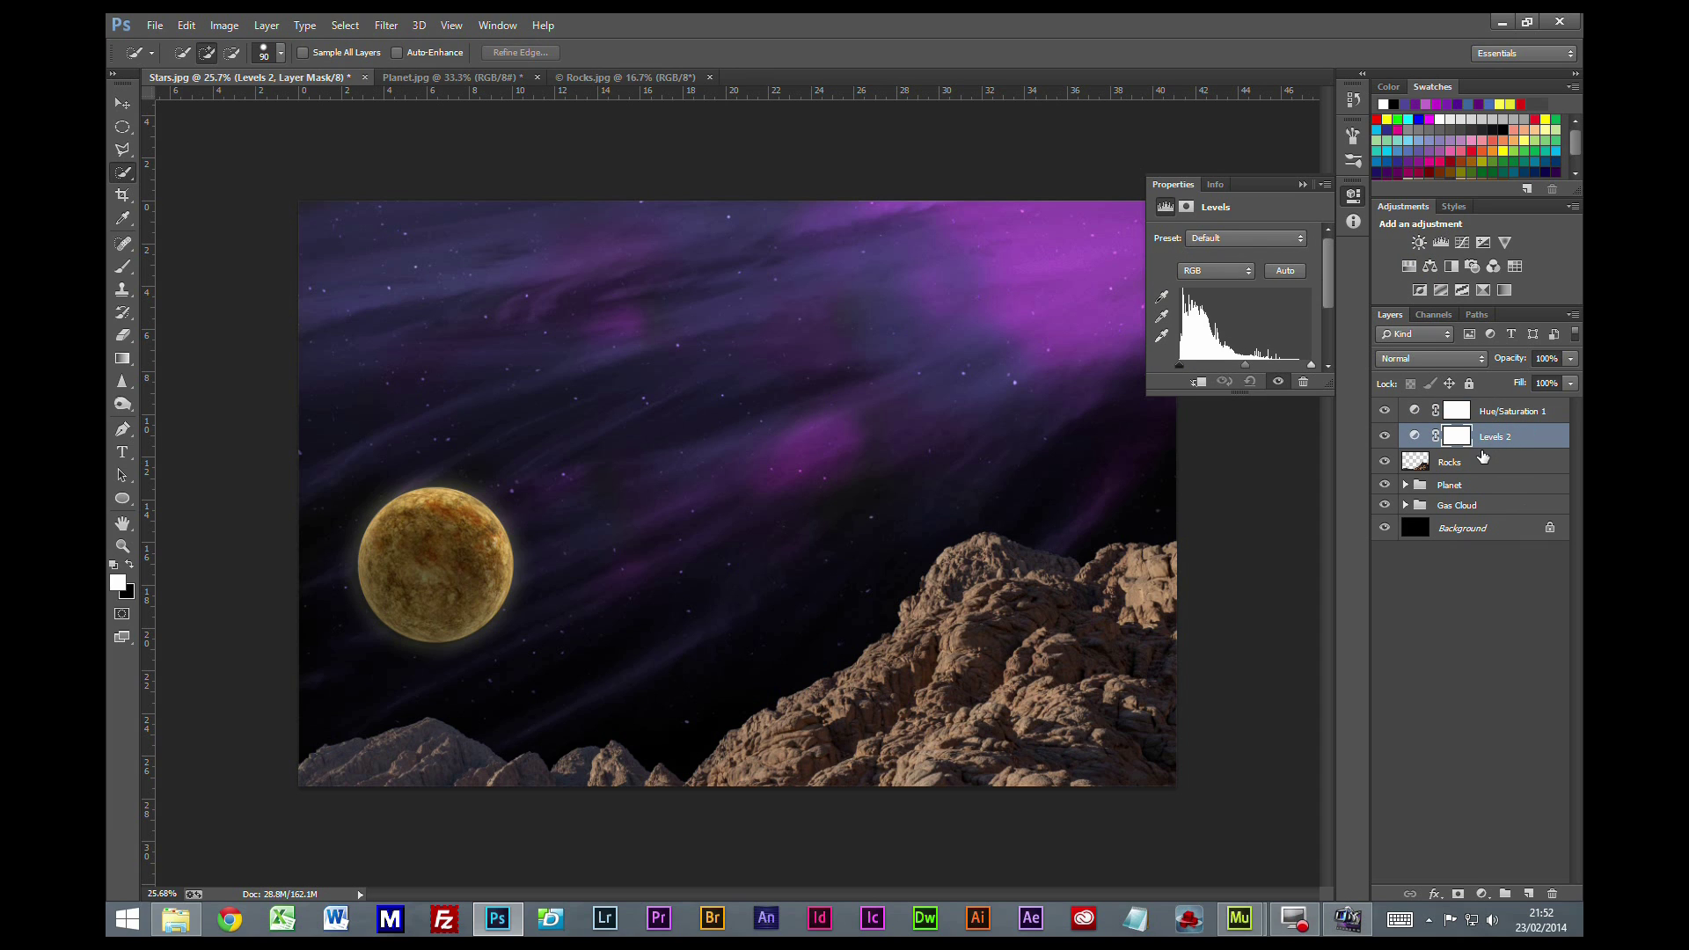
{"action": "left_click", "coordinate": [1487, 448], "text": "alt"}
{"action": "left_click", "coordinate": [1498, 417], "text": "alt"}
{"action": "left_click", "coordinate": [1428, 436]}
{"action": "left_click_drag", "start_coordinate": [1179, 364], "coordinate": [1262, 373]}
{"action": "left_click", "coordinate": [1305, 183]}
Shift the rocks' hue from brown to green with Hue at +44
{"action": "double_click", "coordinate": [1504, 411]}
{"action": "left_click", "coordinate": [1430, 411]}
{"action": "left_click", "coordinate": [1438, 414]}
{"action": "mouse_move", "coordinate": [1233, 304]}
{"action": "left_mouse_down"}
{"action": "mouse_move", "coordinate": [1315, 297]}
{"action": "mouse_move", "coordinate": [1205, 289]}
{"action": "left_mouse_up"}
{"action": "left_click", "coordinate": [1303, 184]}
Group Rocks with its Levels and Hue/Saturation adjustments as 'Rocks' and hide the group
{"action": "left_click", "coordinate": [1523, 464], "text": "shift"}
{"action": "left_click_drag", "start_coordinate": [1523, 463], "coordinate": [1504, 893]}
{"action": "double_click", "coordinate": [1452, 410]}
{"action": "type", "text": "Rocks"}
{"action": "key", "text": "Return"}
{"action": "left_click", "coordinate": [1386, 409]}
Stamp all visible content into a merged Layer 5 above Planet, leaving Rocks hidden
{"action": "left_click", "coordinate": [1452, 431]}
{"action": "key", "text": "ctrl+shift+alt+e"}
{"action": "left_click", "coordinate": [1384, 410]}
{"action": "left_click", "coordinate": [1385, 410]}
{"action": "left_click", "coordinate": [1385, 410]}
{"action": "left_click", "coordinate": [1385, 410]}
Render a 50-300mm Zoom lens flare at brightness 58 on the planet's edge
{"action": "left_click", "coordinate": [387, 26]}
{"action": "mouse_move", "coordinate": [384, 290]}
{"action": "left_click", "coordinate": [329, 336]}
{"action": "left_click", "coordinate": [268, 480]}
{"action": "left_click", "coordinate": [273, 453]}
{"action": "left_click_drag", "start_coordinate": [317, 420], "coordinate": [283, 428]}
{"action": "left_click", "coordinate": [294, 269]}
{"action": "left_click", "coordinate": [563, 167]}
Render a 105mm Prime lens flare at brightness 88 in the top-right corner
{"action": "left_click", "coordinate": [386, 25]}
{"action": "mouse_move", "coordinate": [426, 287]}
{"action": "left_click", "coordinate": [298, 342]}
{"action": "left_click", "coordinate": [260, 481]}
{"action": "left_click", "coordinate": [456, 198]}
{"action": "left_click_drag", "start_coordinate": [286, 428], "coordinate": [311, 426]}
{"action": "left_click", "coordinate": [533, 164]}
Compare the scene with and without the Rocks group, keep rocks hidden, and hide lens-flare Layer 5
{"action": "left_click", "coordinate": [1383, 409]}
{"action": "left_click", "coordinate": [1383, 409]}
{"action": "left_click", "coordinate": [1384, 410]}
{"action": "left_click", "coordinate": [1384, 409]}
{"action": "left_click", "coordinate": [1384, 432]}
{"action": "left_click", "coordinate": [1470, 457]}
Duplicate the Planet group and scale the copy to about 207% in the top-left corner
{"action": "key", "text": "ctrl+j"}
{"action": "left_click", "coordinate": [115, 107]}
{"action": "left_click_drag", "start_coordinate": [437, 583], "coordinate": [383, 301]}
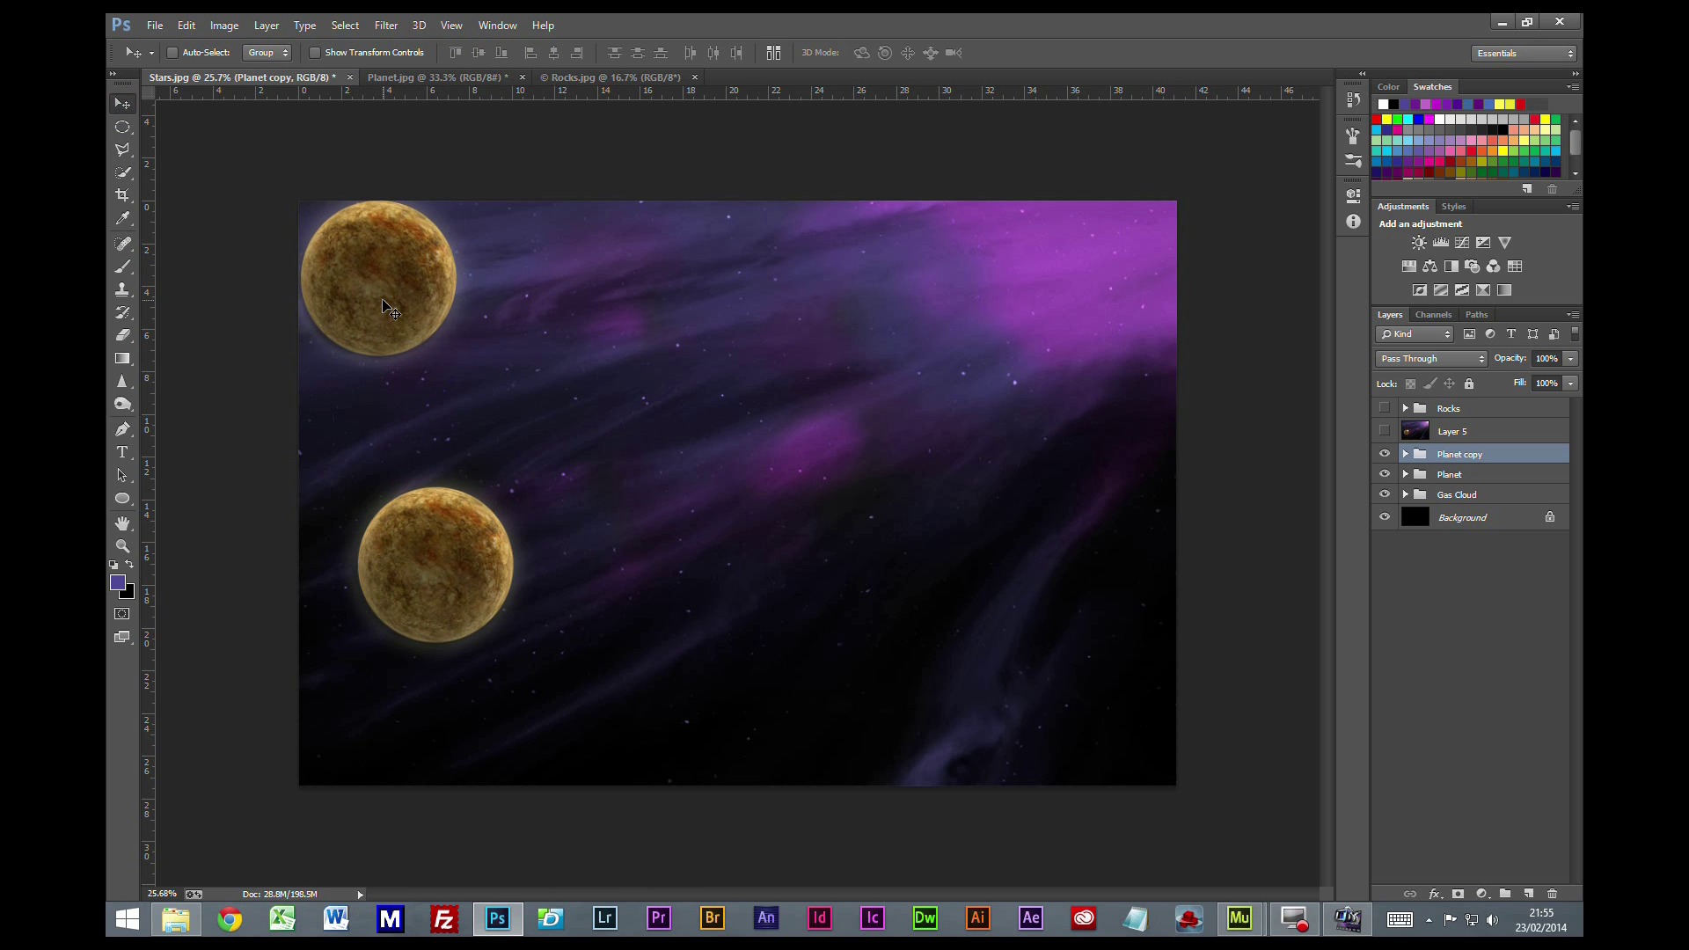
{"action": "key", "text": "ctrl+t"}
{"action": "left_click_drag", "start_coordinate": [460, 381], "coordinate": [658, 577]}
{"action": "left_click_drag", "start_coordinate": [584, 531], "coordinate": [421, 355]}
{"action": "key", "text": "Return"}
Rename the copied planet group to 'Planet Big'
{"action": "double_click", "coordinate": [1453, 456]}
{"action": "type", "text": "Pla"}
{"action": "left_click", "coordinate": [1450, 616]}
Add a Hue/Saturation adjustment clipped to Layer 3 inside Planet Big, with Hue set to -28
{"action": "left_click", "coordinate": [1404, 455]}
{"action": "left_click", "coordinate": [1514, 482]}
{"action": "left_click", "coordinate": [1408, 266]}
{"action": "left_click_drag", "start_coordinate": [1528, 466], "coordinate": [1507, 522]}
{"action": "left_click", "coordinate": [1434, 515], "text": "alt"}
{"action": "left_click_drag", "start_coordinate": [1233, 303], "coordinate": [1225, 308]}
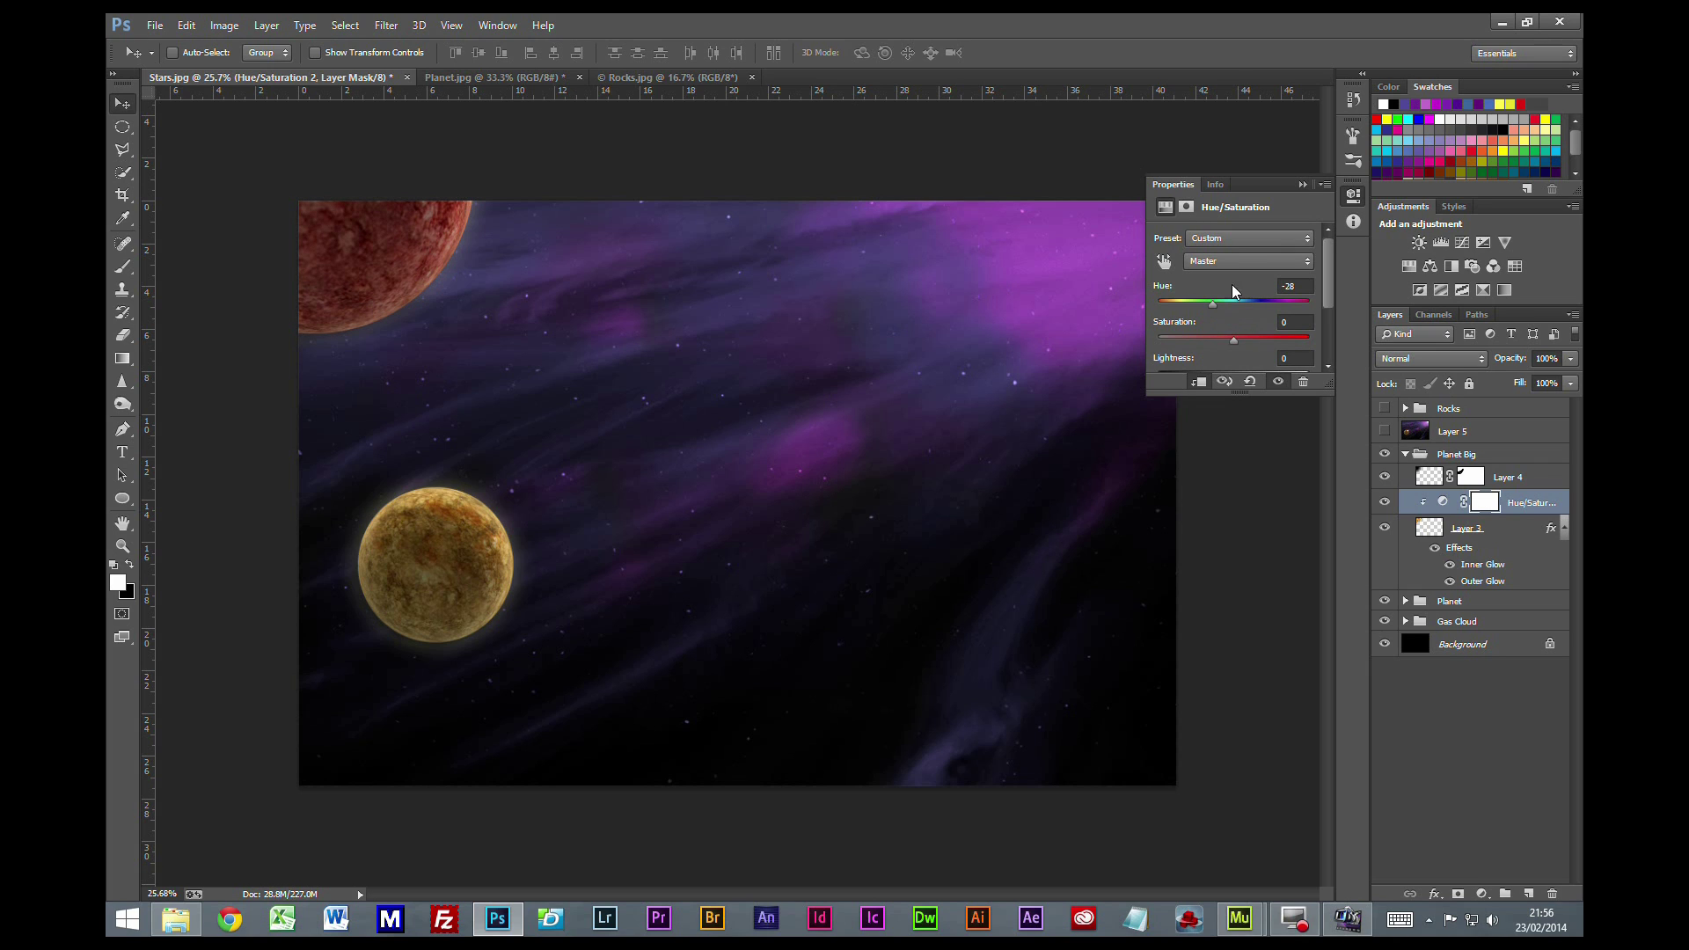
{"action": "left_click", "coordinate": [1303, 186]}
{"action": "left_click", "coordinate": [1405, 455]}
Duplicate the Planet Big group and rename the copy 'Planet Small'
{"action": "key", "text": "ctrl+j"}
{"action": "double_click", "coordinate": [1472, 459]}
{"action": "left_click_drag", "start_coordinate": [1463, 457], "coordinate": [1562, 456]}
{"action": "key", "text": "BackSpace"}
{"action": "type", "text": "Small"}
{"action": "left_click", "coordinate": [1405, 455]}
Set Planet Small's Hue/Saturation hue to +80 to turn it blue
{"action": "left_click", "coordinate": [1523, 505]}
{"action": "left_click", "coordinate": [1440, 502]}
{"action": "left_click_drag", "start_coordinate": [1213, 306], "coordinate": [1308, 306]}
{"action": "left_click", "coordinate": [1303, 184]}
{"action": "left_click", "coordinate": [1405, 454]}
Move the blue planet to the canvas centre and shrink it to a small size
{"action": "left_click_drag", "start_coordinate": [371, 275], "coordinate": [817, 513]}
{"action": "key", "text": "ctrl+t"}
{"action": "left_click_drag", "start_coordinate": [928, 254], "coordinate": [647, 427]}
{"action": "key", "text": "Return"}
Stamp all visible layers into a new merged Layer 6, with the rocks left hidden
{"action": "left_click", "coordinate": [1384, 409]}
{"action": "left_click", "coordinate": [1384, 409]}
{"action": "left_click", "coordinate": [1470, 621]}
{"action": "key", "text": "ctrl+shift+alt+e"}
{"action": "left_click", "coordinate": [1439, 456]}
Render a Lens Flare at the top-right corner of Layer 6
{"action": "left_click", "coordinate": [382, 26]}
{"action": "mouse_move", "coordinate": [395, 288]}
{"action": "left_click", "coordinate": [317, 337]}
{"action": "left_click", "coordinate": [541, 164]}
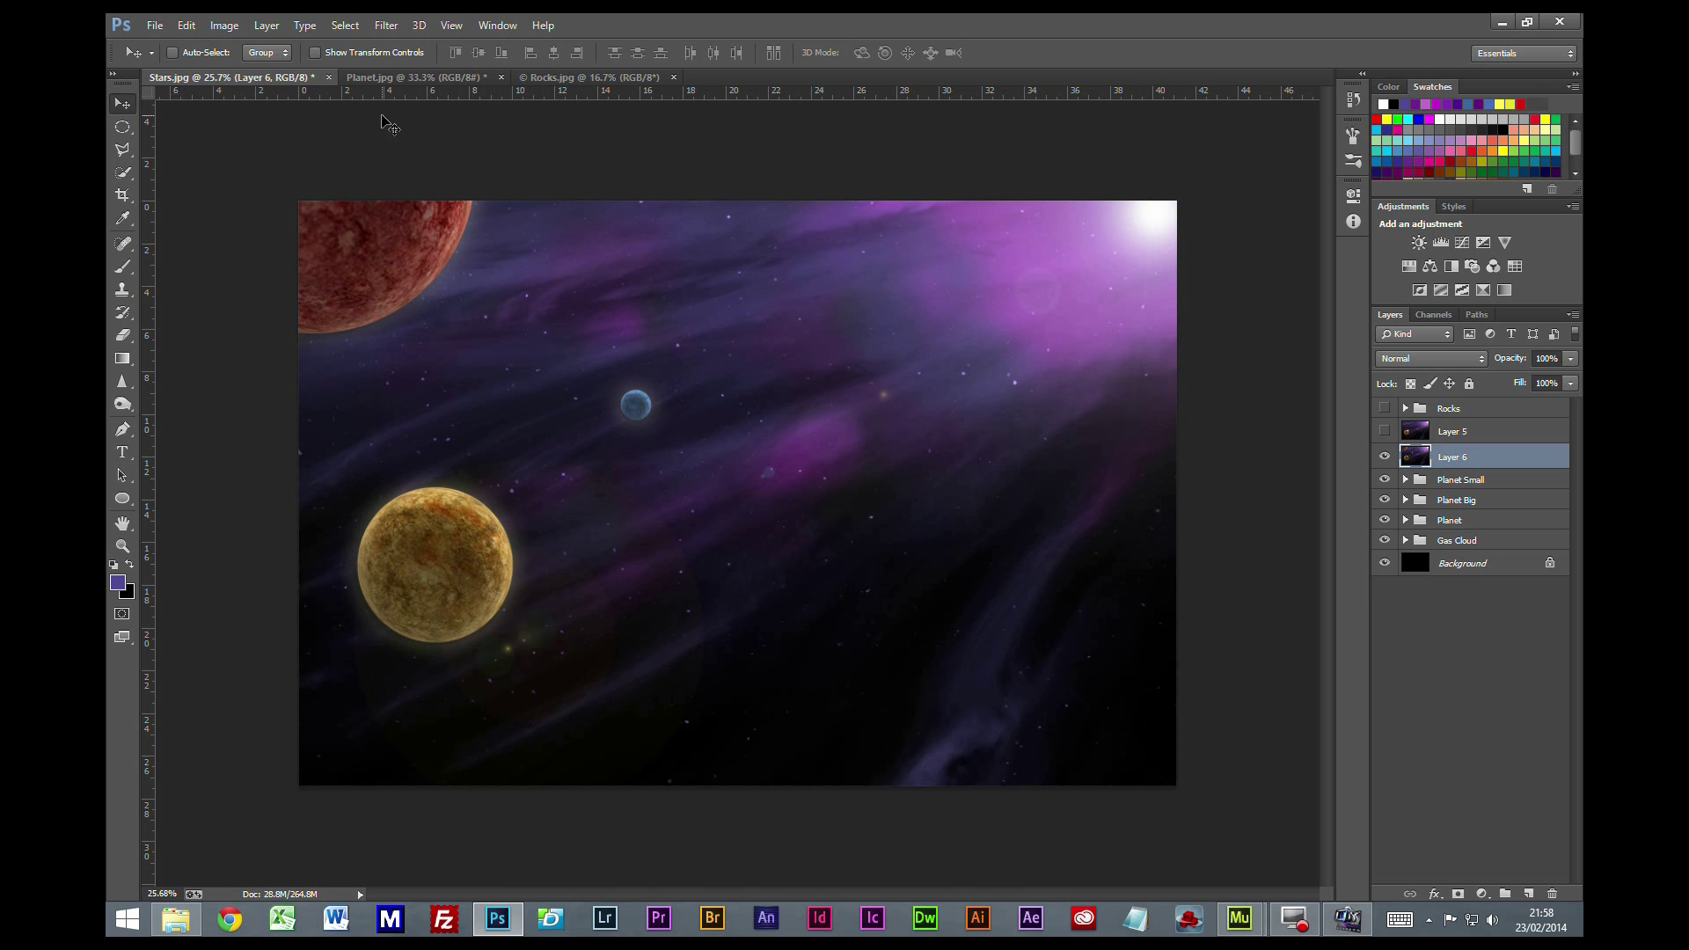
Add a second 50-300mm Zoom lens flare at 78% brightness near the planet
{"action": "left_click", "coordinate": [386, 24]}
{"action": "mouse_move", "coordinate": [400, 286]}
{"action": "left_click", "coordinate": [328, 336]}
{"action": "left_click", "coordinate": [257, 453]}
{"action": "left_click_drag", "start_coordinate": [311, 428], "coordinate": [287, 426]}
{"action": "left_click", "coordinate": [295, 269]}
{"action": "left_click", "coordinate": [543, 165]}
Set up the Brush tool with the Flare 3 preset at a reduced size
{"action": "left_click", "coordinate": [123, 266]}
{"action": "left_click", "coordinate": [194, 53]}
{"action": "left_click", "coordinate": [227, 331]}
{"action": "left_click", "coordinate": [813, 21]}
{"action": "key", "text": "bracketleft"}
{"action": "key", "text": "bracketleft"}
{"action": "key", "text": "bracketleft"}
{"action": "key", "text": "bracketleft"}
{"action": "key", "text": "bracketleft"}
{"action": "key", "text": "bracketleft"}
Create new Layer 7 with white as the foreground colour and a 200 px brush
{"action": "key", "text": "bracketleft"}
{"action": "key", "text": "bracketleft"}
{"action": "key", "text": "bracketleft"}
{"action": "key", "text": "bracketleft"}
{"action": "key", "text": "bracketleft"}
{"action": "key", "text": "bracketleft"}
{"action": "key", "text": "bracketleft"}
{"action": "key", "text": "bracketleft"}
{"action": "key", "text": "bracketleft"}
{"action": "key", "text": "bracketleft"}
{"action": "key", "text": "bracketleft"}
{"action": "key", "text": "bracketleft"}
{"action": "key", "text": "bracketleft"}
{"action": "key", "text": "bracketleft"}
Stamp small white star flares across the nebula at various sizes and positions
{"action": "key", "text": "bracketleft"}
{"action": "left_click", "coordinate": [1486, 463]}
{"action": "left_click", "coordinate": [1528, 893]}
{"action": "left_click", "coordinate": [113, 567]}
{"action": "left_click", "coordinate": [127, 565]}
{"action": "scroll", "coordinate": [683, 352], "scroll_direction": "up", "scroll_amount": 2}
{"action": "key", "text": "bracketleft"}
{"action": "key", "text": "bracketleft"}
{"action": "left_click", "coordinate": [662, 310]}
{"action": "left_click", "coordinate": [769, 553]}
{"action": "left_click", "coordinate": [671, 862]}
{"action": "key", "text": "bracketleft"}
{"action": "key", "text": "bracketleft"}
{"action": "key", "text": "bracketleft"}
{"action": "left_click", "coordinate": [933, 670]}
{"action": "left_click", "coordinate": [1204, 315]}
{"action": "left_click", "coordinate": [1259, 132]}
{"action": "left_click", "coordinate": [789, 112]}
{"action": "mouse_move", "coordinate": [1018, 340]}
{"action": "left_mouse_down"}
{"action": "mouse_move", "coordinate": [543, 408]}
{"action": "mouse_move", "coordinate": [556, 391]}
{"action": "left_mouse_up"}
{"action": "key", "text": "bracketright"}
{"action": "key", "text": "bracketright"}
{"action": "key", "text": "bracketright"}
{"action": "key", "text": "bracketright"}
{"action": "key", "text": "bracketright"}
{"action": "key", "text": "bracketright"}
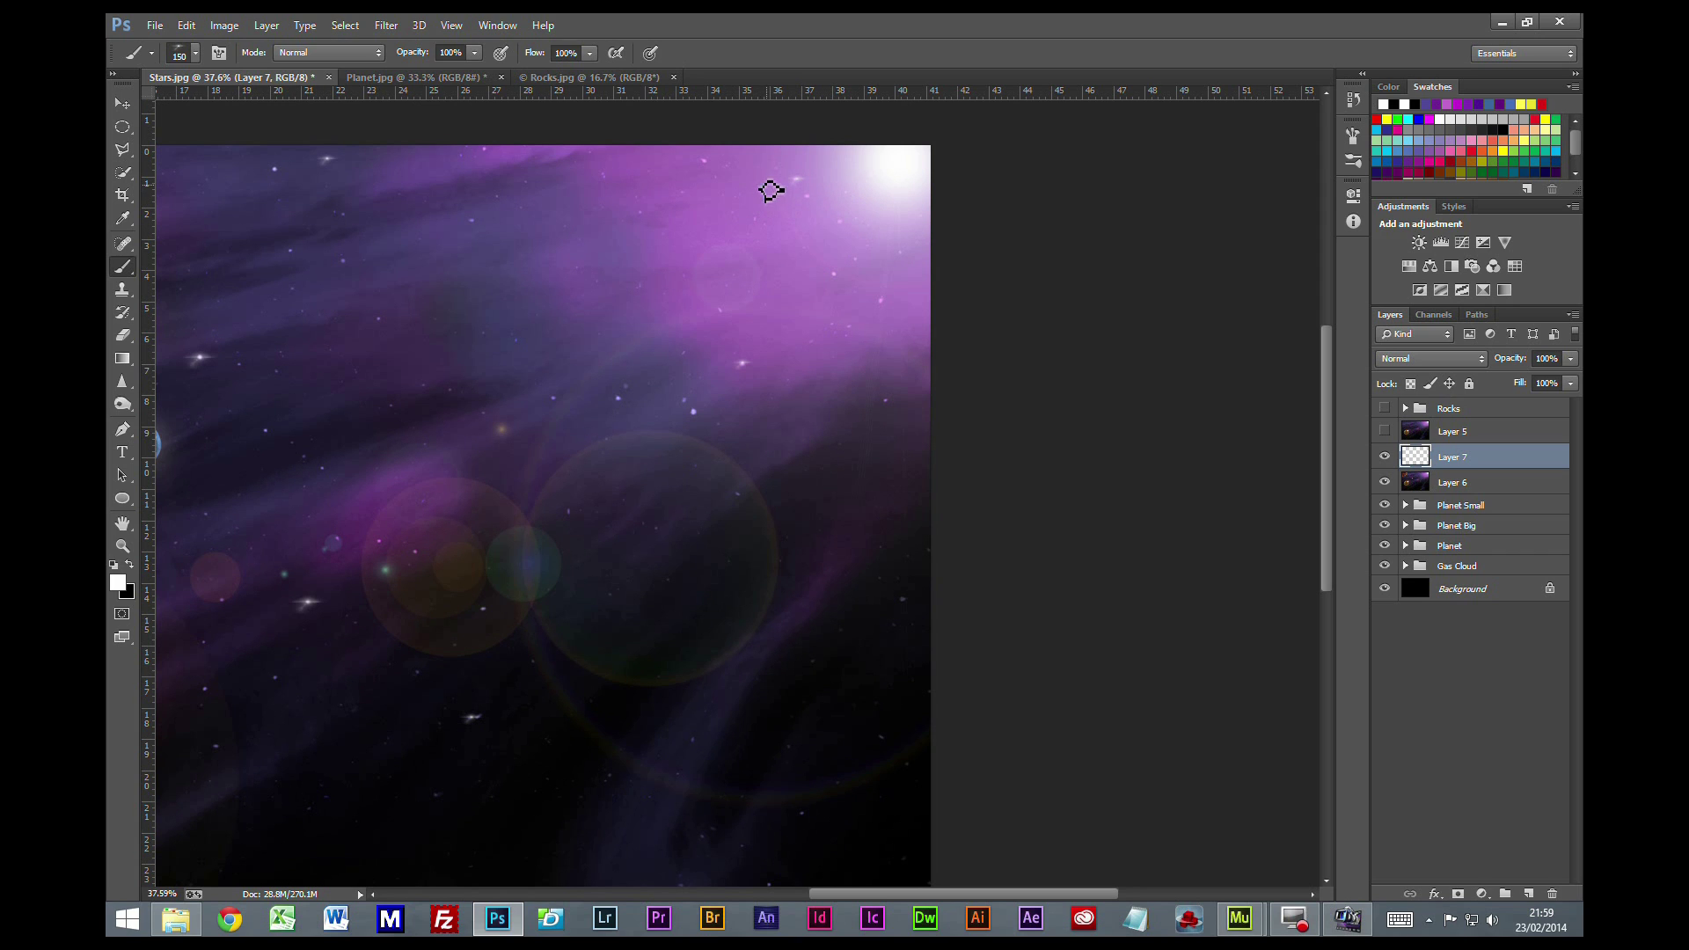